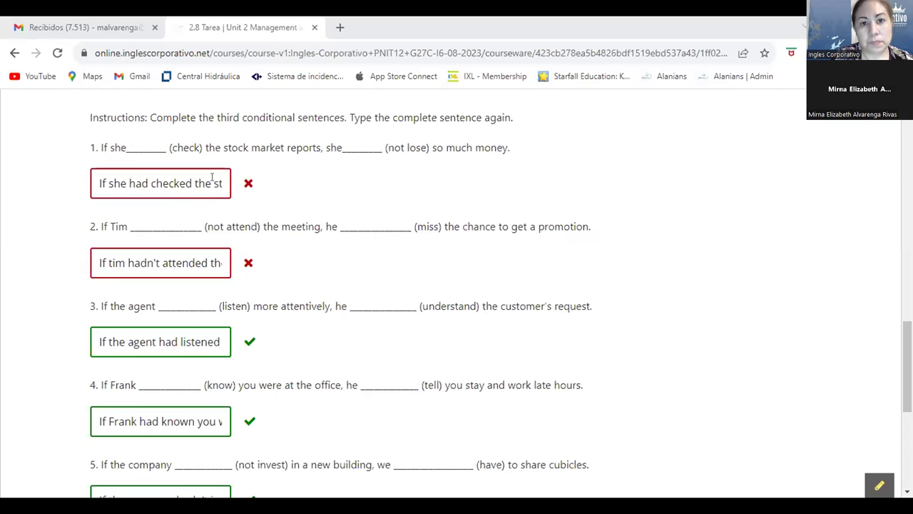
# Step: Read through the full answer to sentence 1 about the stock market reports, from its beginning to its end
pyautogui.moveTo(211, 178); pyautogui.dragTo(349, 193)
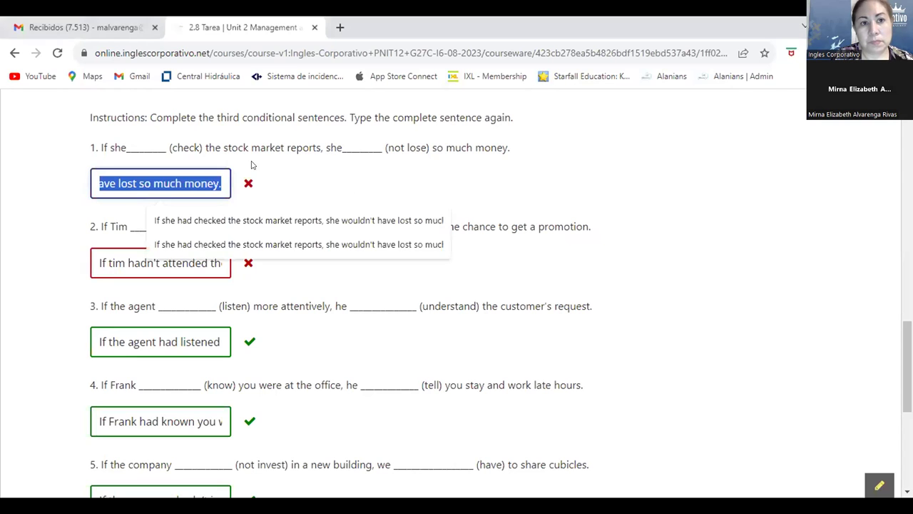
pyautogui.click(231, 182)
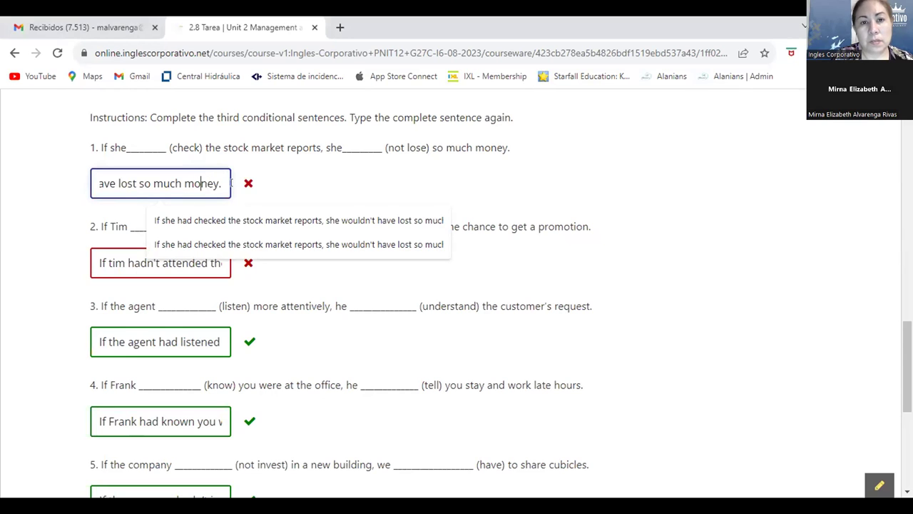
pyautogui.press('Left')
pyautogui.press('Left')
pyautogui.press('Left')
pyautogui.press('Left')
pyautogui.press('Left')
pyautogui.press('Left')
pyautogui.press('Left')
pyautogui.press('Left')
pyautogui.press('Left')
pyautogui.press('Left')
pyautogui.press('Left')
pyautogui.press('Left')
pyautogui.press('Left')
pyautogui.press('Left')
pyautogui.press('Left')
pyautogui.press('Left')
pyautogui.press('Left')
pyautogui.press('Left')
pyautogui.press('Left')
pyautogui.press('Left')
pyautogui.press('Left')
pyautogui.press('Left')
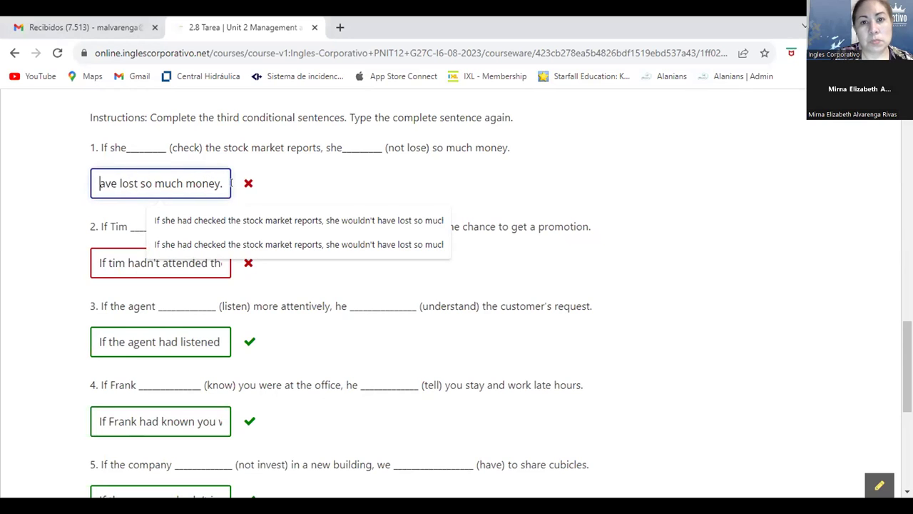
pyautogui.press('Left')
pyautogui.press('Left')
pyautogui.press('Left')
pyautogui.press('Left')
pyautogui.press('Left')
pyautogui.press('Left')
pyautogui.press('Left')
pyautogui.press('Left')
pyautogui.press('Left')
pyautogui.press('Left')
pyautogui.press('Left')
pyautogui.press('Left')
pyautogui.press('Left')
pyautogui.press('Left')
pyautogui.press('Left')
pyautogui.press('Left')
pyautogui.press('Left')
pyautogui.press('Left')
pyautogui.press('Left')
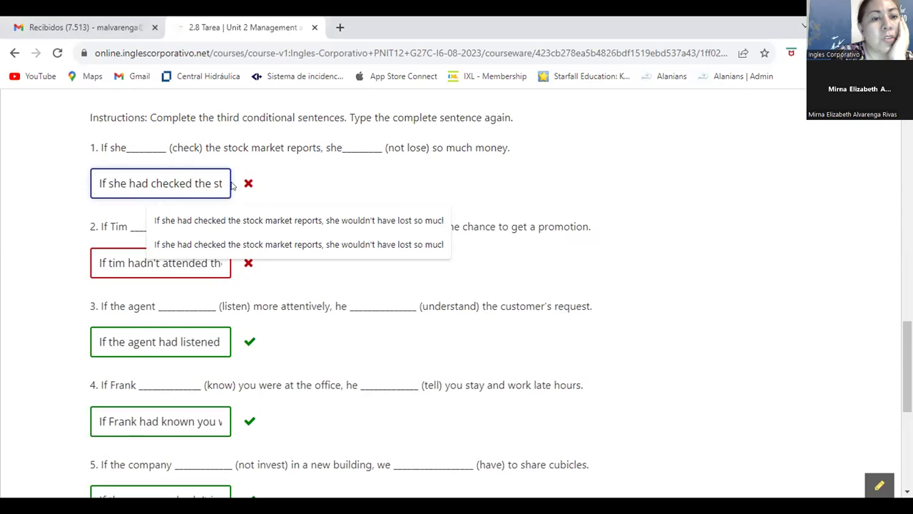
pyautogui.press('Right')
pyautogui.press('Right')
pyautogui.press('Right')
pyautogui.press('Right')
pyautogui.press('Right')
pyautogui.press('Right')
pyautogui.press('Right')
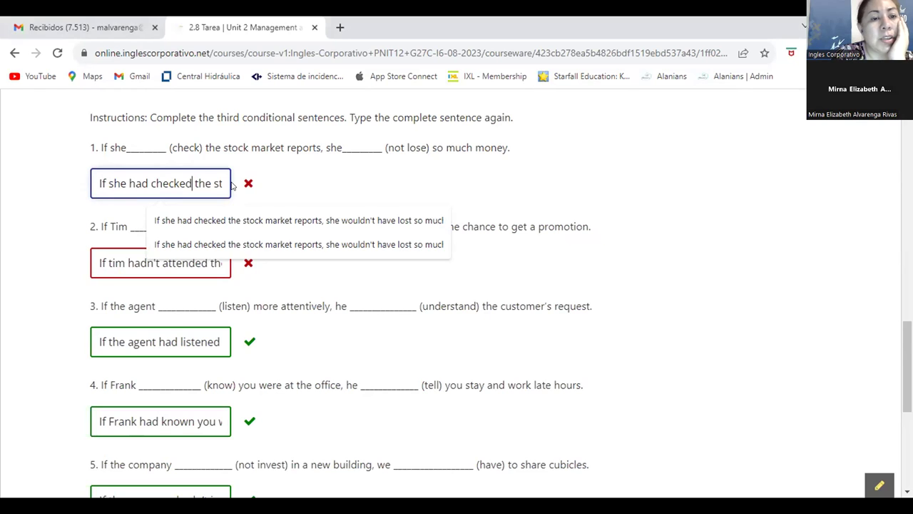
pyautogui.press('Right')
pyautogui.press('Right')
pyautogui.press('Right')
pyautogui.press('Right')
pyautogui.press('Right')
pyautogui.press('Right')
pyautogui.press('Right')
pyautogui.press('Right')
pyautogui.press('Right')
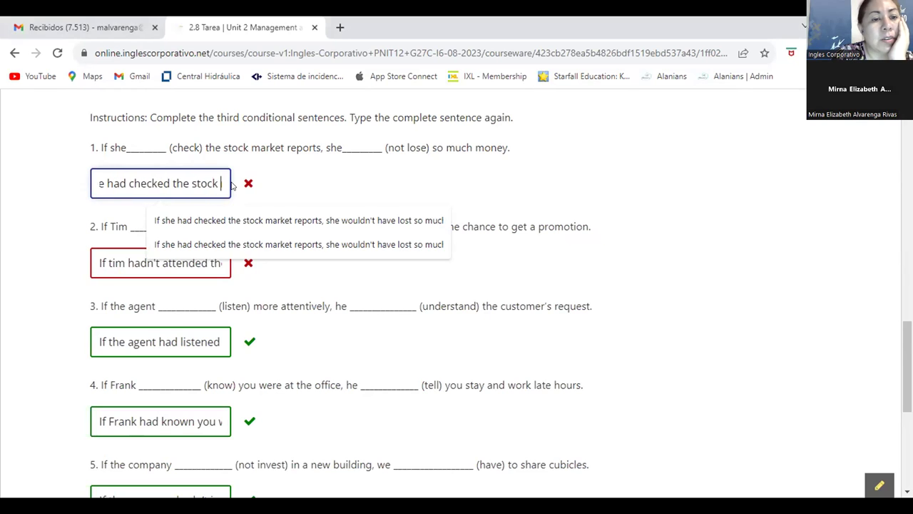
pyautogui.press('Right')
pyautogui.press('Right')
pyautogui.press('Right')
pyautogui.press('Right')
pyautogui.press('Right')
pyautogui.press('Right')
pyautogui.press('Right')
pyautogui.press('Right')
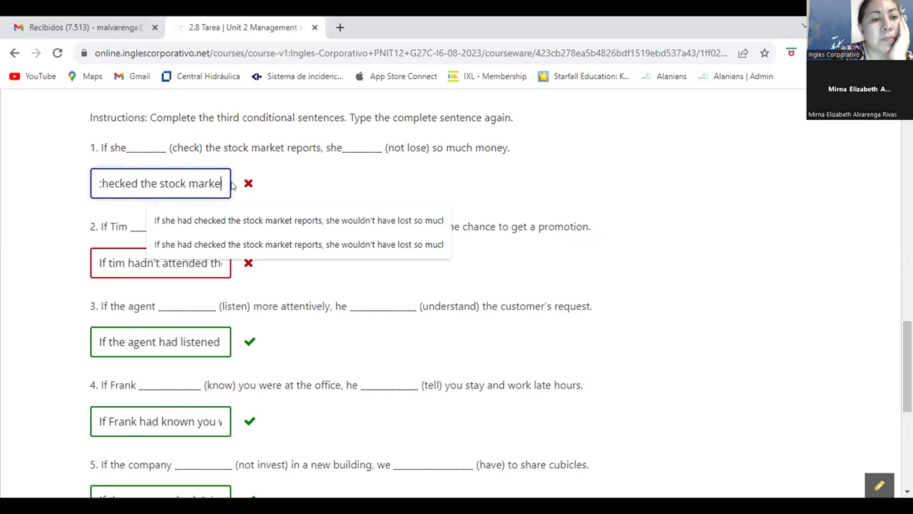
pyautogui.press('Right')
pyautogui.press('Right')
pyautogui.press('Right')
pyautogui.press('Right')
pyautogui.press('Right')
pyautogui.press('Right')
pyautogui.press('Right')
pyautogui.press('Right')
pyautogui.press('Right')
pyautogui.press('Right')
pyautogui.press('Right')
pyautogui.press('Right')
pyautogui.press('Right')
pyautogui.press('Right')
pyautogui.press('Right')
pyautogui.press('Right')
pyautogui.press('Right')
pyautogui.press('Right')
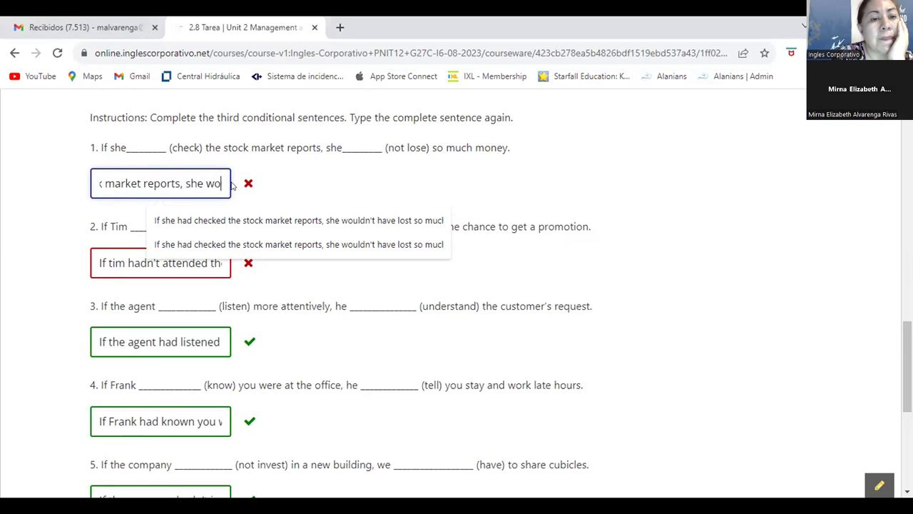
pyautogui.press('Right')
pyautogui.press('Right')
pyautogui.press('Right')
pyautogui.press('Right')
pyautogui.press('Right')
pyautogui.press('Right')
pyautogui.press('Right')
pyautogui.press('Right')
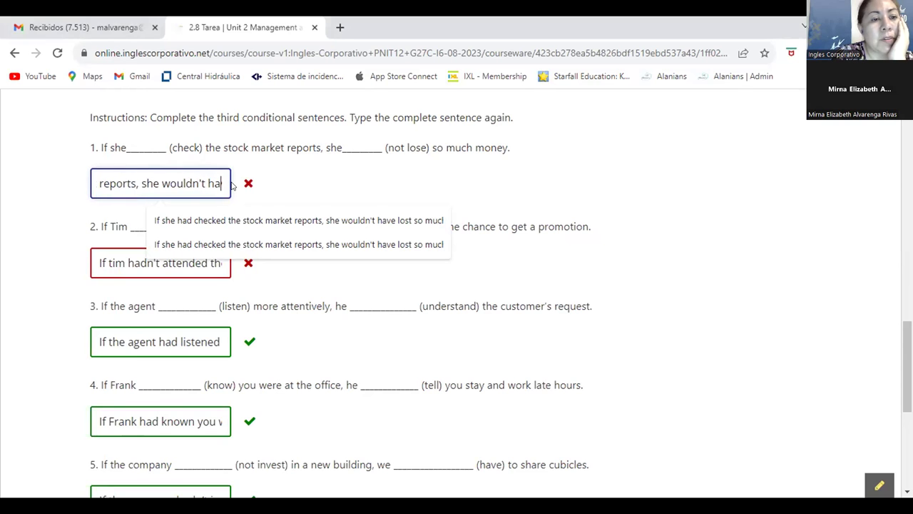
pyautogui.press('Right')
pyautogui.press('Right')
pyautogui.press('Right')
pyautogui.press('Right')
pyautogui.press('Right')
pyautogui.press('Right')
pyautogui.press('Right')
pyautogui.press('Right')
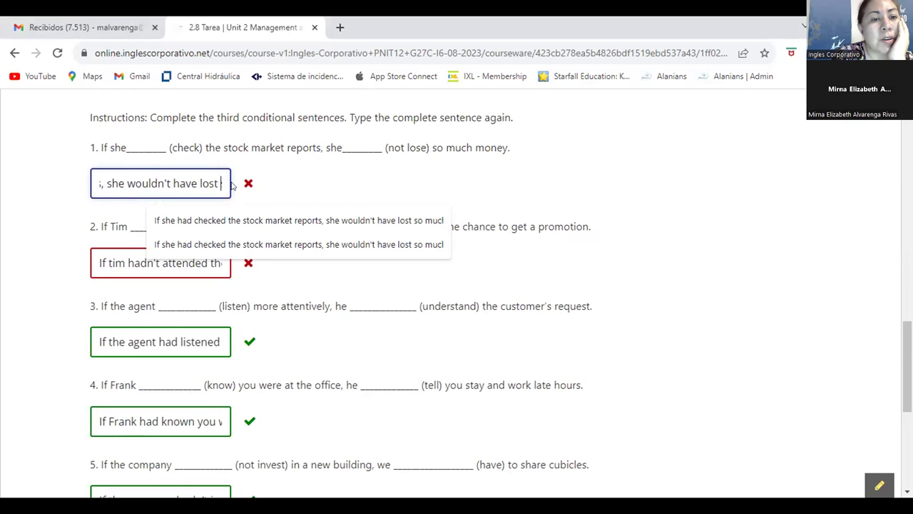
pyautogui.press('Right')
pyautogui.press('Right')
pyautogui.press('Right')
pyautogui.press('Right')
pyautogui.press('Right')
pyautogui.press('Right')
pyautogui.press('Right')
pyautogui.press('Right')
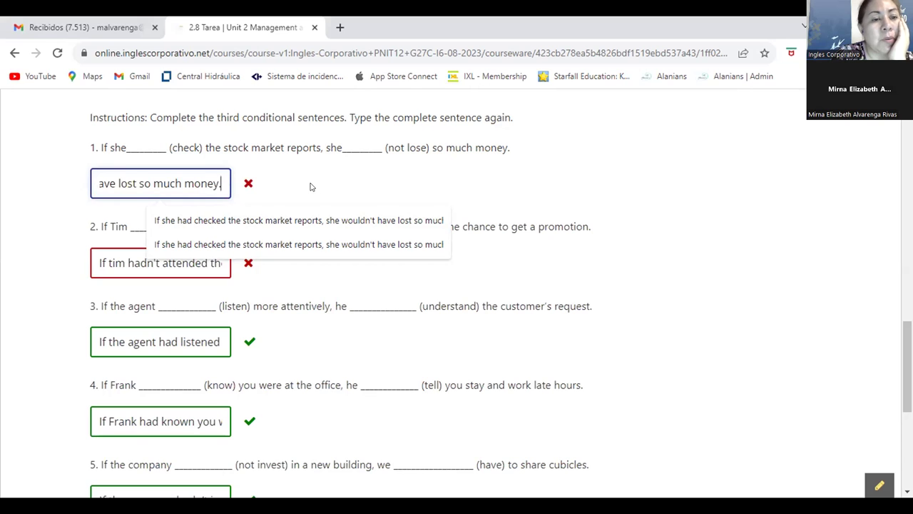
# Step: Rewrite the answer to sentence 2 as "If Tim hadn't attended the meeting, he wouldn't have missed the chance to get a promotion."
pyautogui.moveTo(102, 262); pyautogui.dragTo(246, 262)
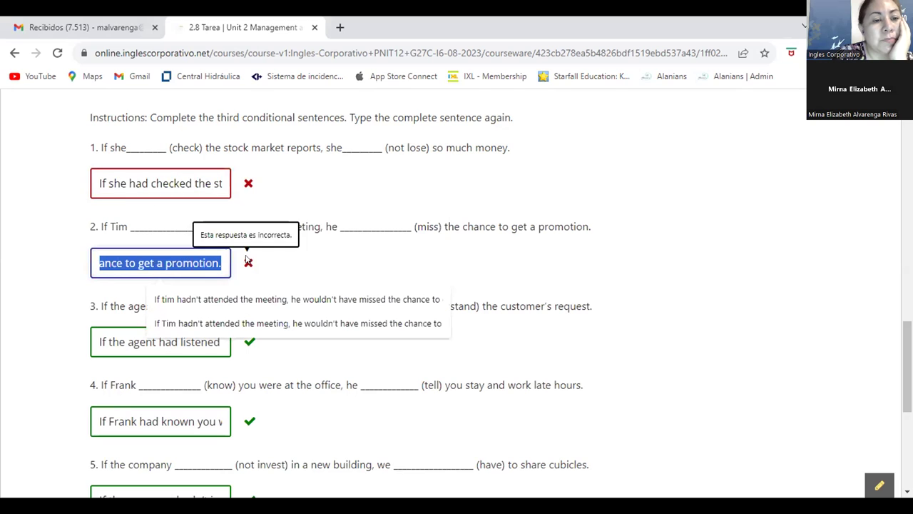
pyautogui.click(123, 262)
pyautogui.press('Left')
pyautogui.press('Left')
pyautogui.press('Left')
pyautogui.press('Left')
pyautogui.press('Left')
pyautogui.press('Left')
pyautogui.press('Left')
pyautogui.press('Left')
pyautogui.press('Left')
pyautogui.press('Left')
pyautogui.press('Left')
pyautogui.press('Left')
pyautogui.press('Left')
pyautogui.press('Left')
pyautogui.press('Left')
pyautogui.press('Left')
pyautogui.press('Left')
pyautogui.press('Left')
pyautogui.press('Left')
pyautogui.press('Left')
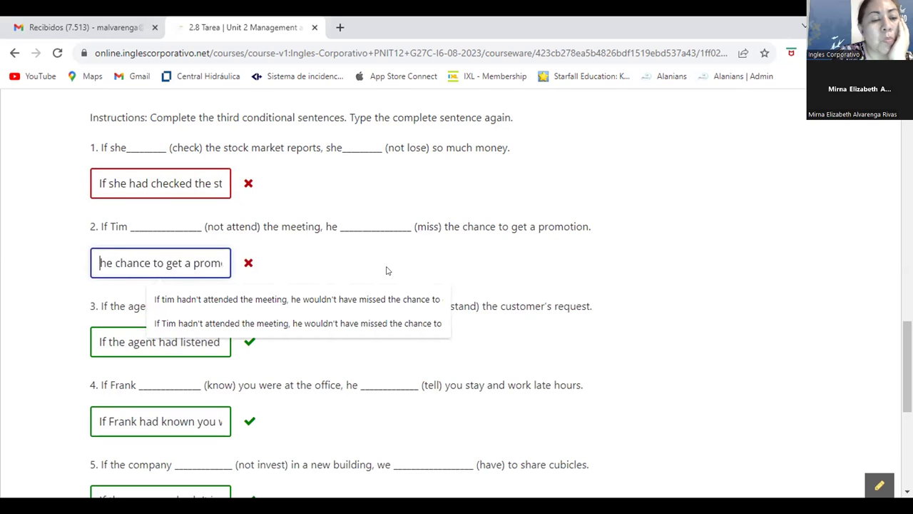
pyautogui.press('Left')
pyautogui.press('Left')
pyautogui.press('Left')
pyautogui.press('Left')
pyautogui.press('Left')
pyautogui.press('Left')
pyautogui.press('Left')
pyautogui.press('Left')
pyautogui.press('Left')
pyautogui.press('Left')
pyautogui.press('Left')
pyautogui.press('Left')
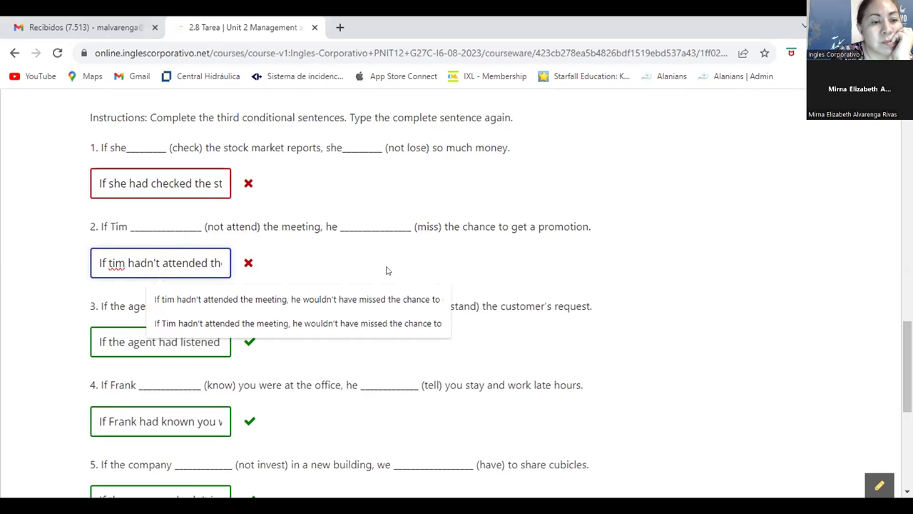
pyautogui.press('Right')
pyautogui.press('Right')
pyautogui.press('Right')
pyautogui.press('Right')
pyautogui.press('Right')
pyautogui.press('BackSpace')
pyautogui.press('BackSpace')
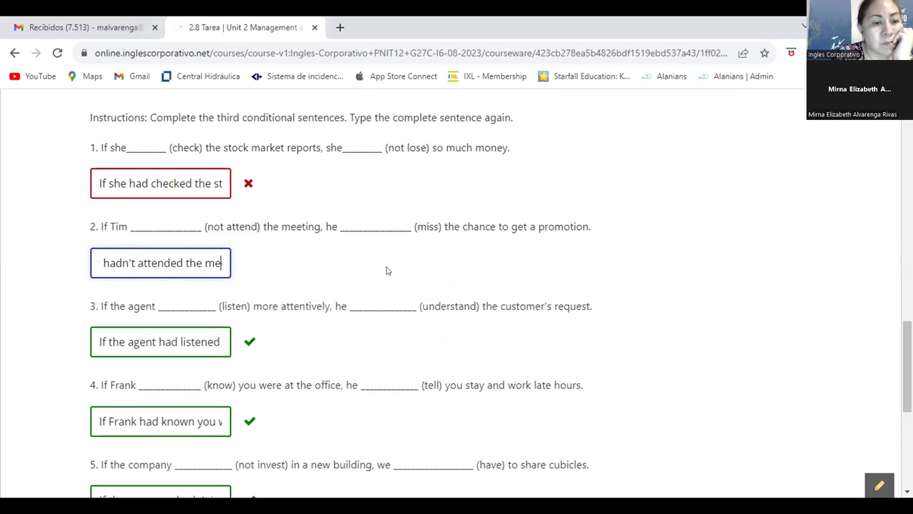
pyautogui.write('he')
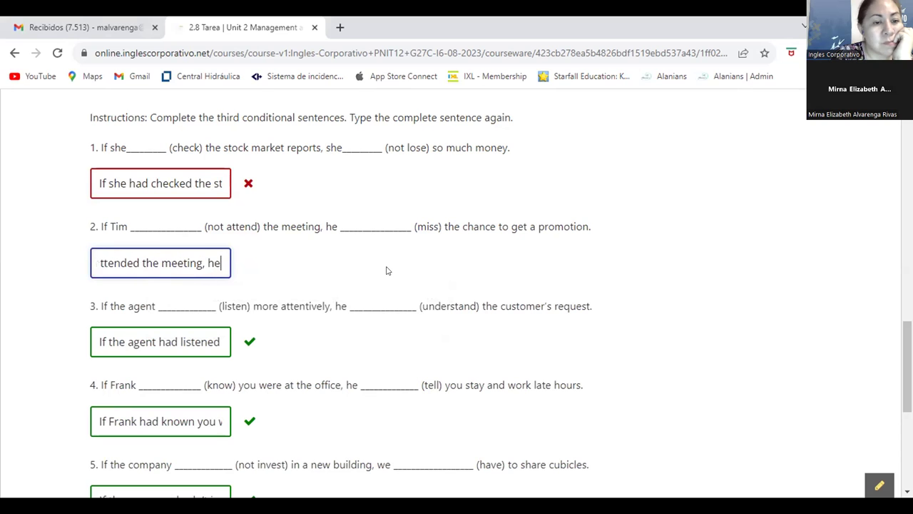
pyautogui.write(" wouldn't h")
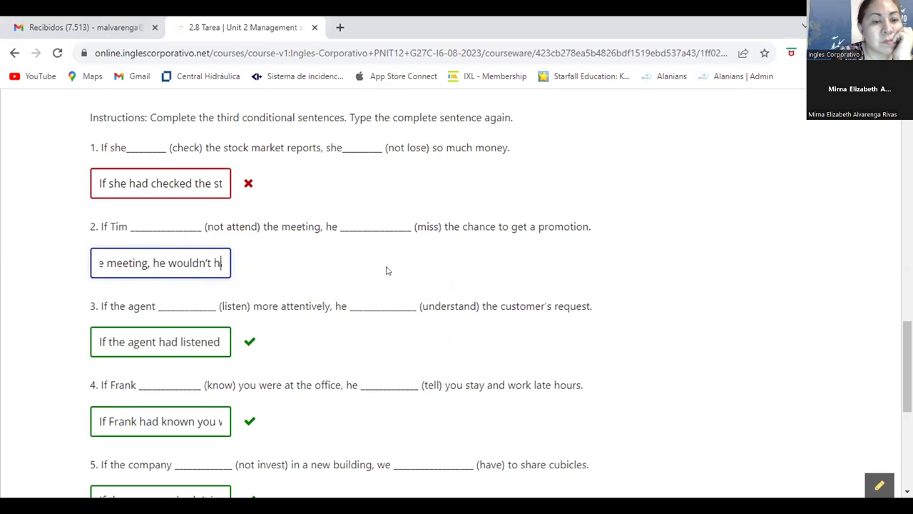
pyautogui.write('ave missed the chance')
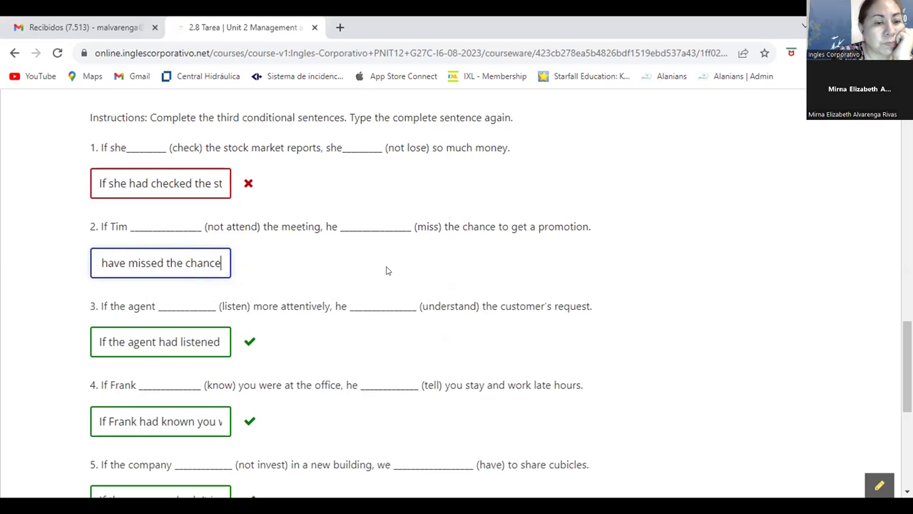
pyautogui.write(' to get a promot')
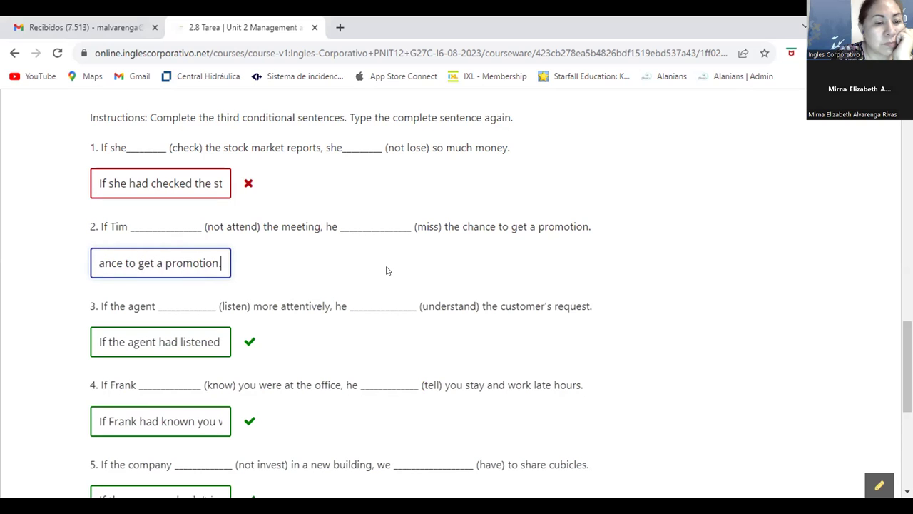
pyautogui.write('ion.')
# Step: Submit the exercise answers for grading and check the marks on the third conditional sentences
pyautogui.scroll(-3, 341, 250)
pyautogui.click(126, 342)
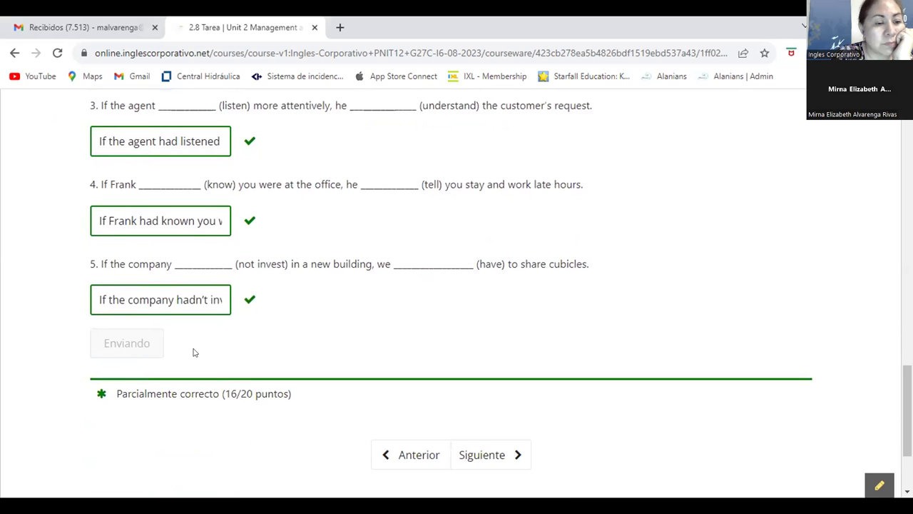
pyautogui.scroll(3, 449, 322)
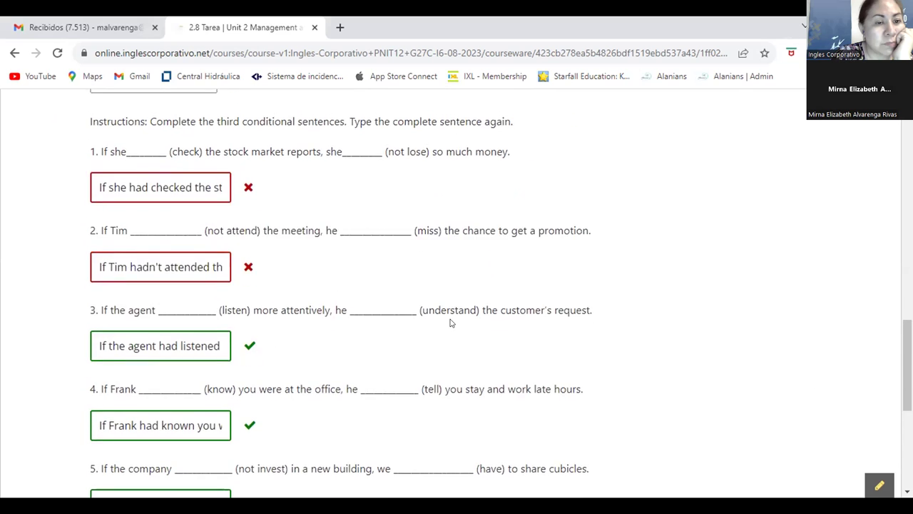
# Step: Inspect the answers to sentences 1 and 2, reading the answer about Tim's meeting back from its end to its beginning
pyautogui.scroll(1, 471, 299)
pyautogui.moveTo(100, 249); pyautogui.dragTo(280, 246)
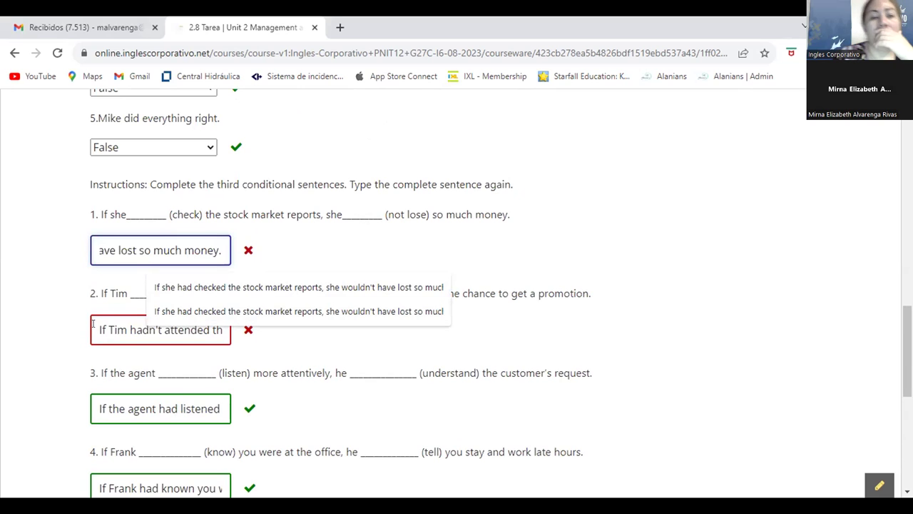
pyautogui.press('Tab')
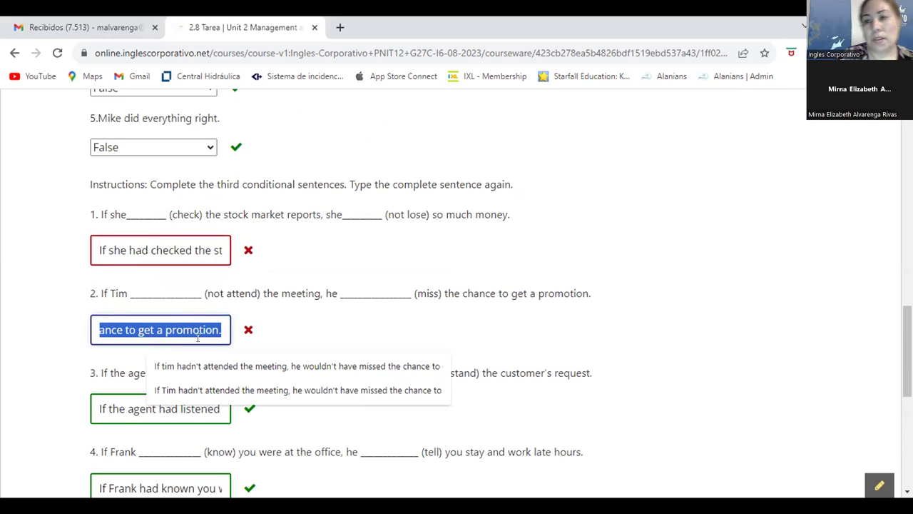
pyautogui.click(219, 328)
pyautogui.moveTo(250, 332)
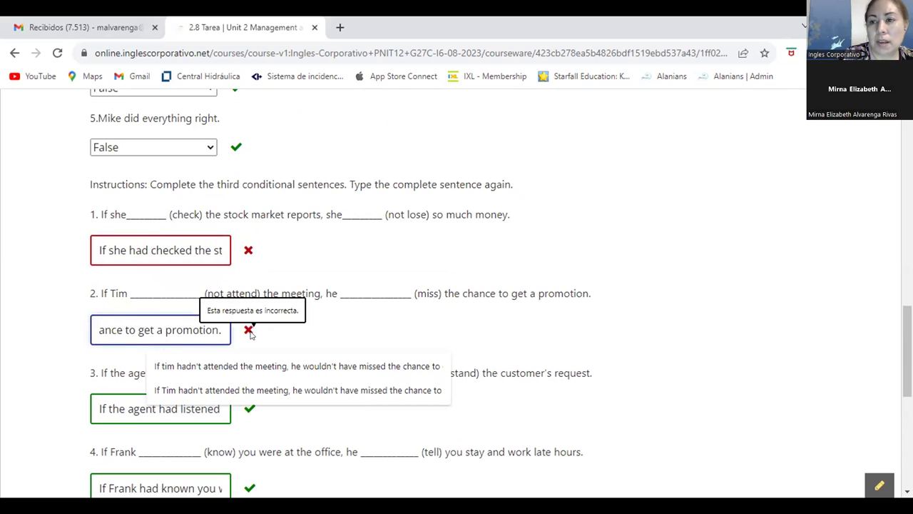
pyautogui.press('Left')
pyautogui.press('Left')
pyautogui.press('Left')
pyautogui.press('Left')
pyautogui.press('Left')
pyautogui.press('Left')
pyautogui.press('Left')
pyautogui.press('Left')
pyautogui.press('Left')
pyautogui.press('Left')
pyautogui.press('Left')
pyautogui.press('Left')
pyautogui.press('Left')
pyautogui.press('Left')
pyautogui.press('Left')
pyautogui.press('Left')
pyautogui.press('Left')
pyautogui.press('Left')
pyautogui.press('Left')
pyautogui.press('Left')
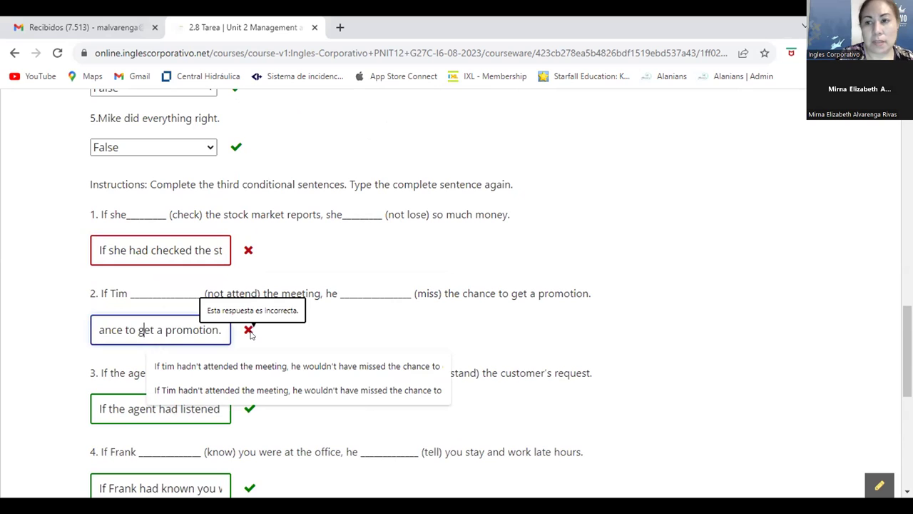
pyautogui.press('Left')
pyautogui.press('Left')
pyautogui.press('Left')
pyautogui.press('Left')
pyautogui.press('Left')
pyautogui.press('Left')
pyautogui.press('Left')
pyautogui.press('Left')
pyautogui.press('Left')
pyautogui.press('Left')
pyautogui.press('Left')
pyautogui.press('Left')
pyautogui.press('Left')
pyautogui.press('Left')
pyautogui.press('Left')
pyautogui.press('Left')
pyautogui.press('Left')
pyautogui.press('Left')
pyautogui.press('Left')
pyautogui.press('Left')
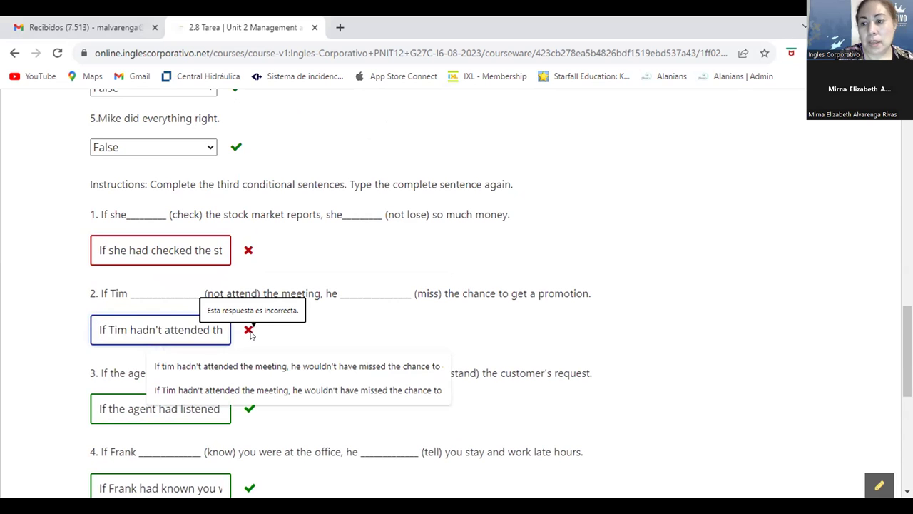
# Step: Review the assignment from its heading and conversation down to the full answers given for sentences 3, 4 and 5
pyautogui.scroll(6, 250, 334)
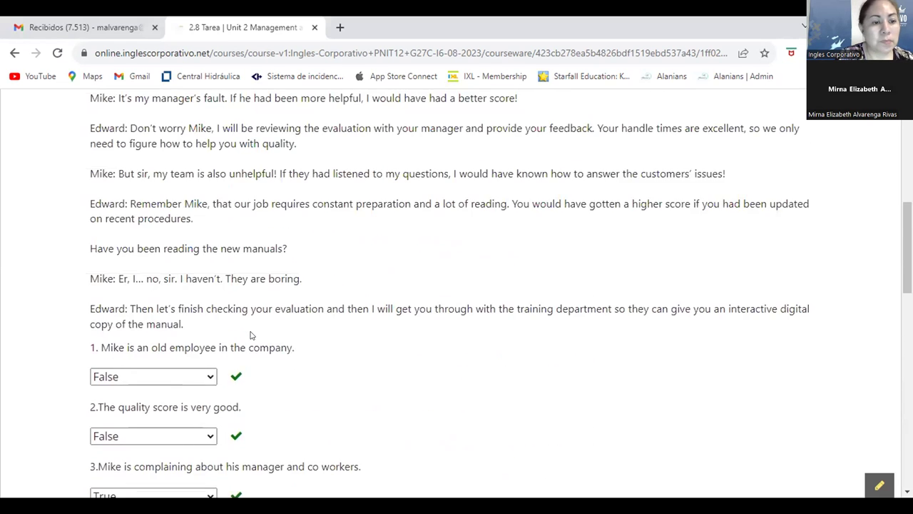
pyautogui.scroll(10, 251, 334)
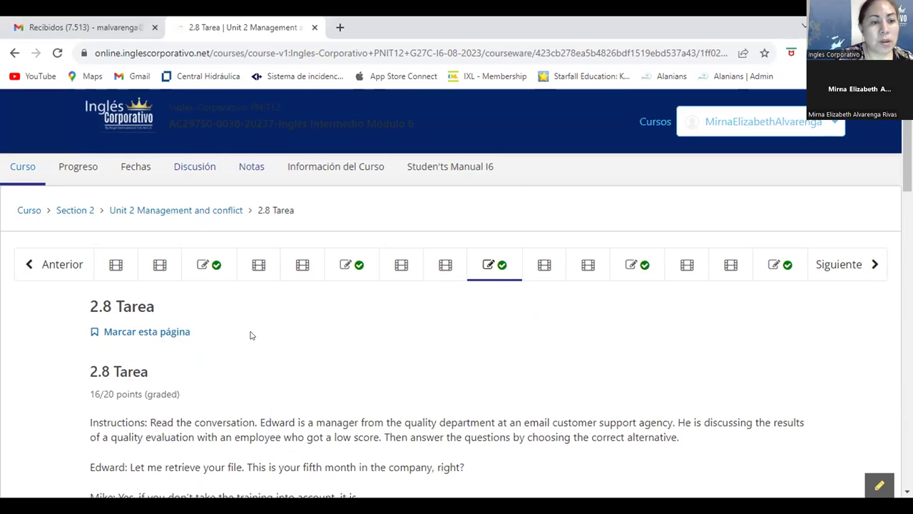
pyautogui.scroll(-7, 251, 334)
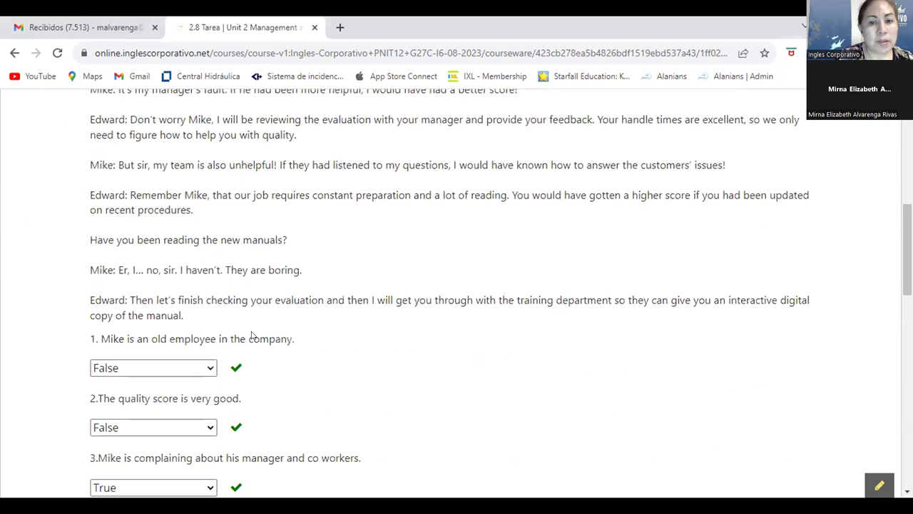
pyautogui.scroll(-5, 251, 335)
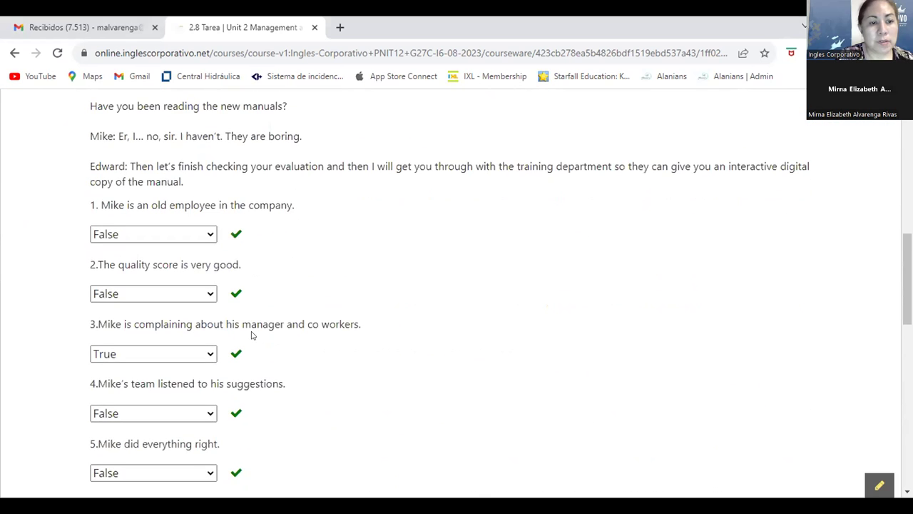
pyautogui.scroll(-3, 251, 335)
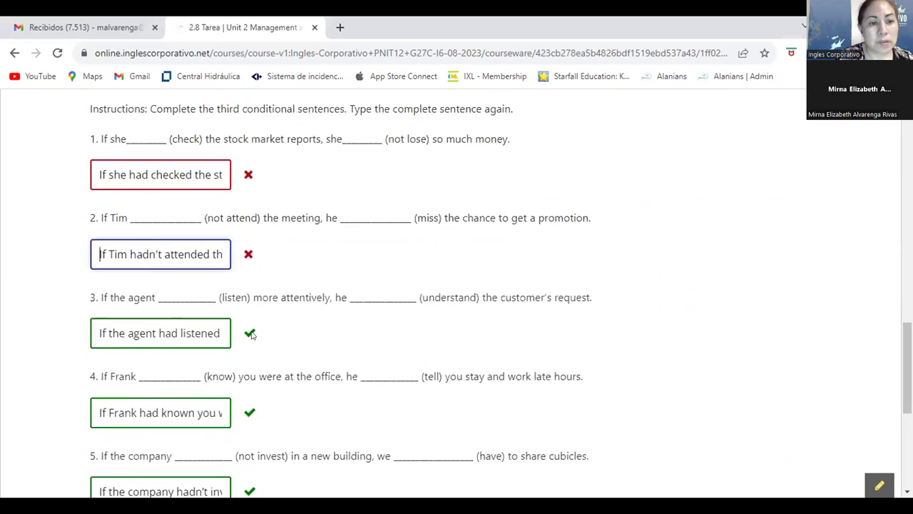
pyautogui.scroll(-1, 251, 335)
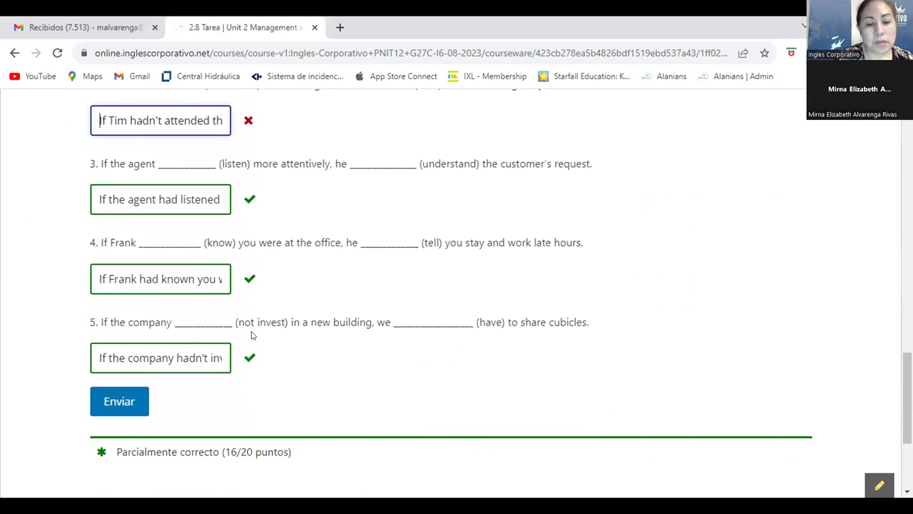
pyautogui.moveTo(107, 198); pyautogui.dragTo(240, 202)
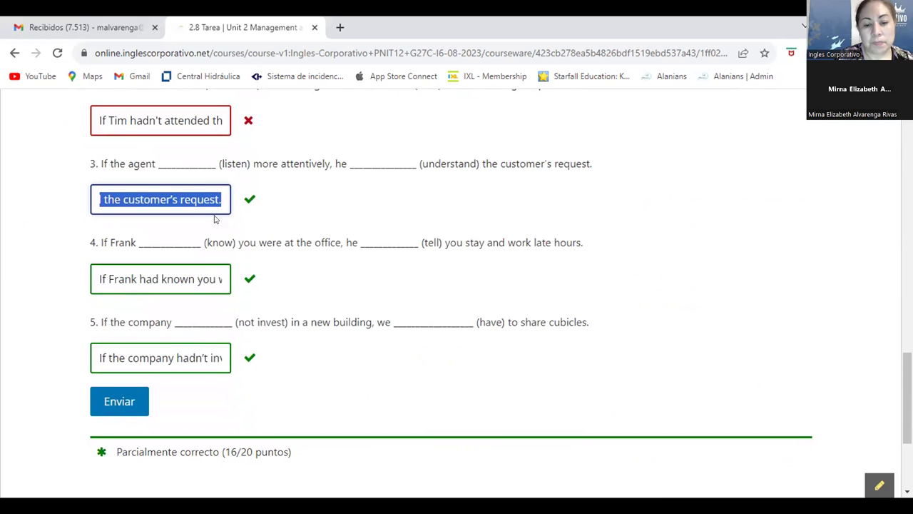
pyautogui.moveTo(202, 275); pyautogui.dragTo(271, 279)
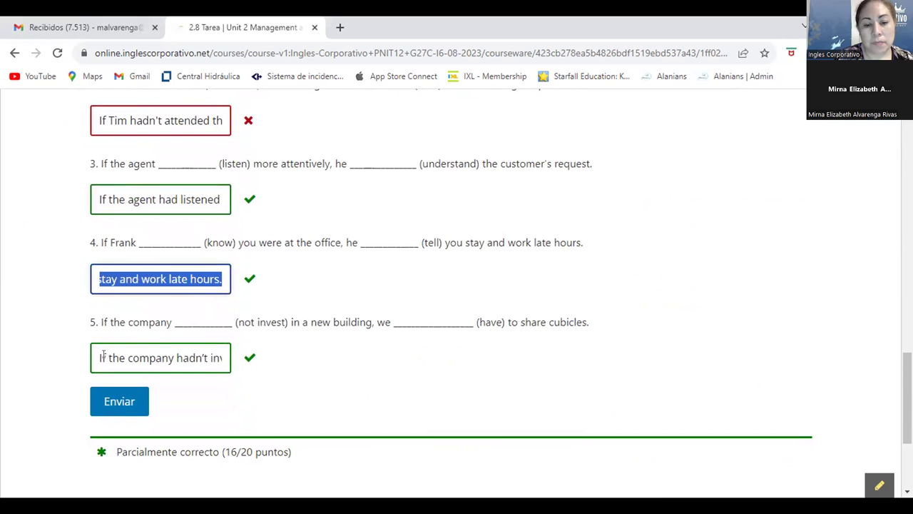
pyautogui.tripleClick(95, 355)
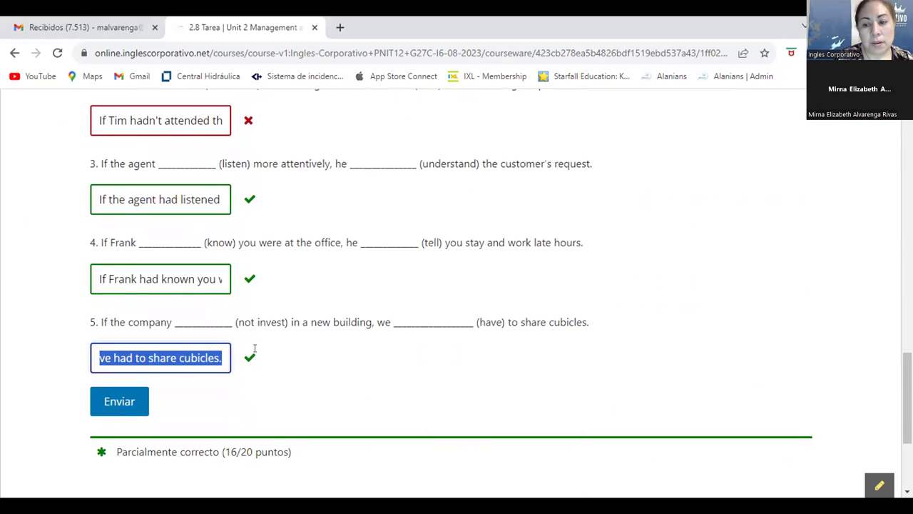
pyautogui.scroll(3, 255, 348)
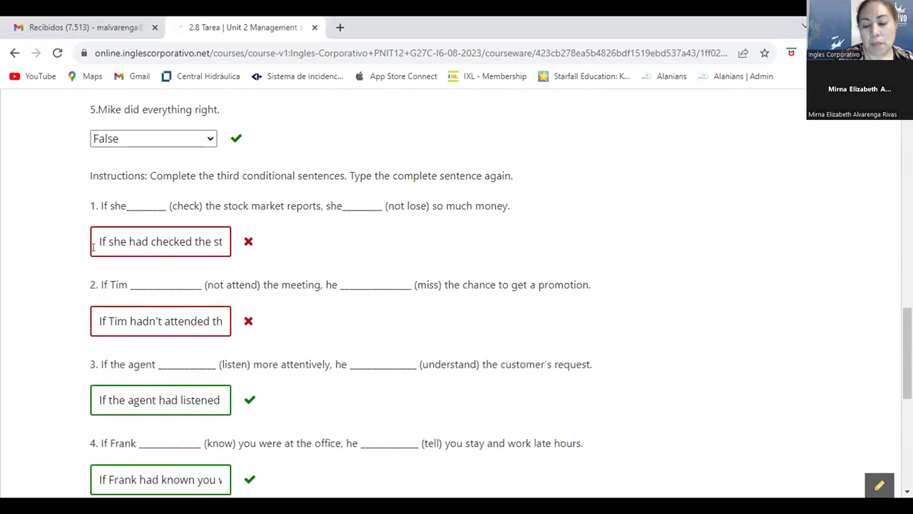
# Step: Replace answer 1 with "If she had checked the stock market reports, she wouldn’t have lost so much money." and resubmit the exercise
pyautogui.click(100, 244)
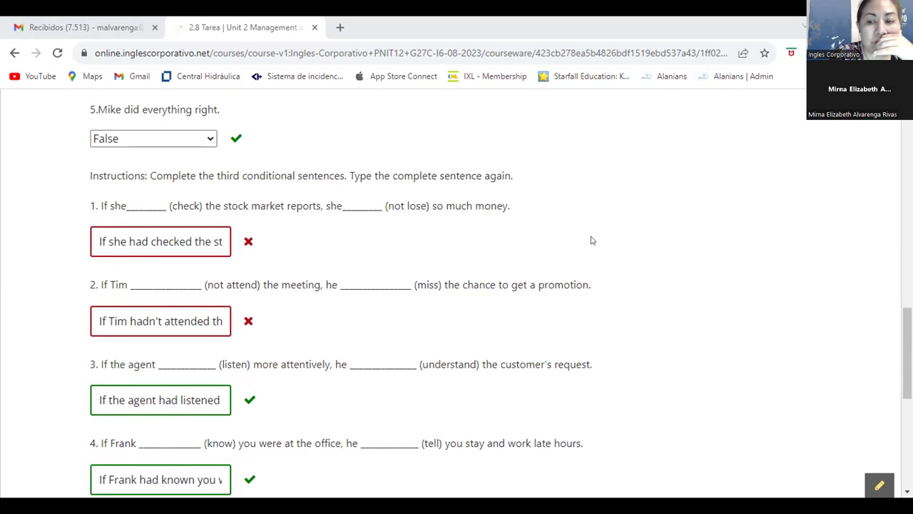
pyautogui.press('Tab')
pyautogui.press('End')
pyautogui.click(262, 249)
pyautogui.scroll(-5, 263, 249)
pyautogui.click(123, 277)
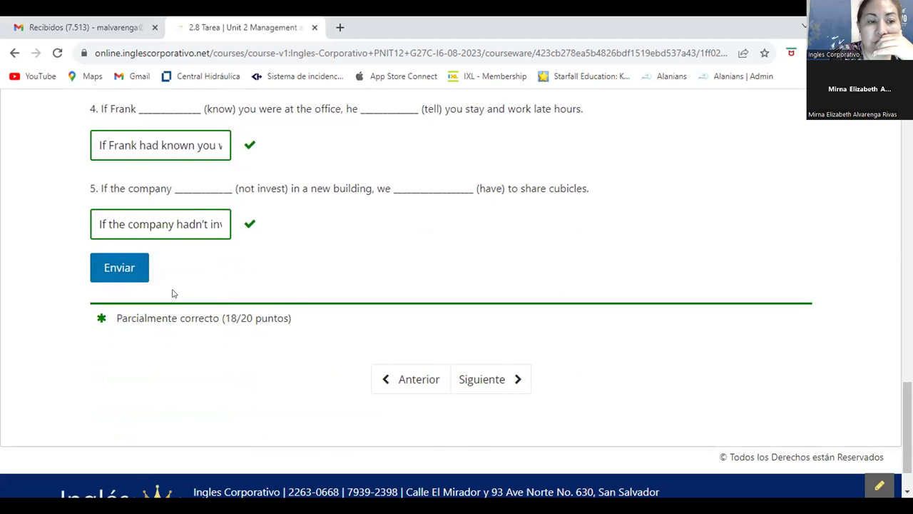
pyautogui.scroll(3, 173, 292)
pyautogui.scroll(2, 173, 293)
pyautogui.scroll(-1, 499, 118)
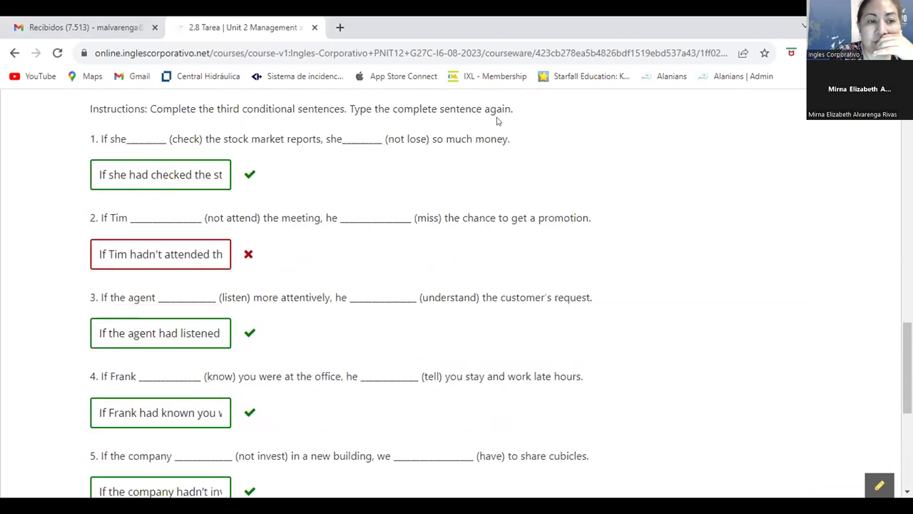
# Step: Read through the resubmitted answer to sentence 1 word by word, from its first word to the final period
pyautogui.click(92, 173)
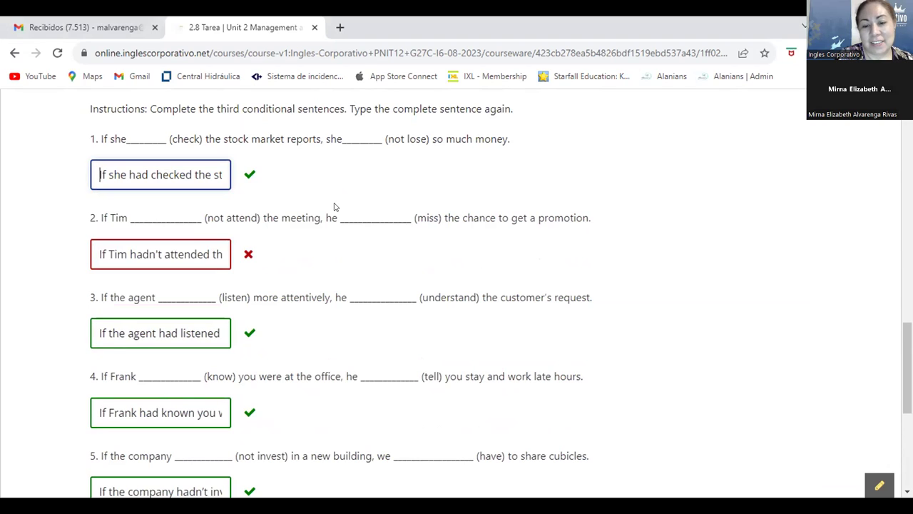
pyautogui.press('Right')
pyautogui.press('Right')
pyautogui.press('Right')
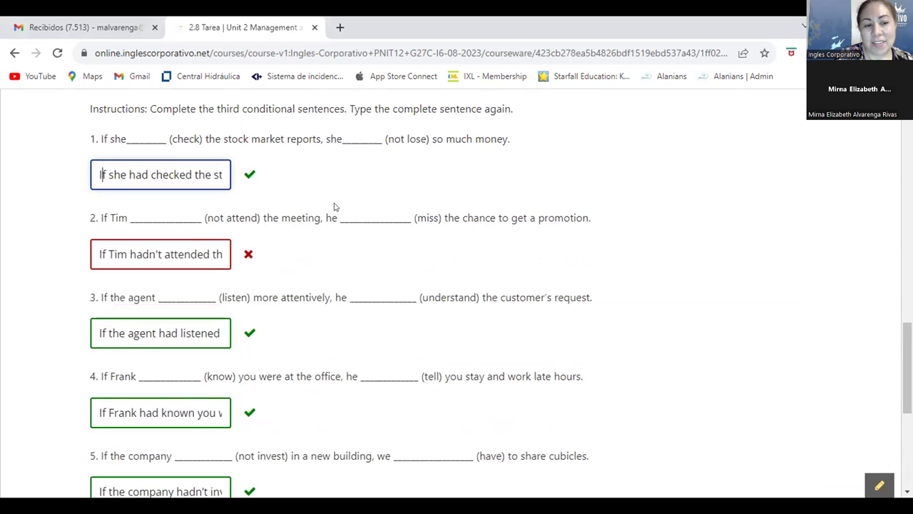
pyautogui.press('Right')
pyautogui.press('Right')
pyautogui.press('Right')
pyautogui.press('Right')
pyautogui.press('Right')
pyautogui.press('Right')
pyautogui.press('Right')
pyautogui.press('Right')
pyautogui.press('Right')
pyautogui.press('Right')
pyautogui.press('Right')
pyautogui.press('Right')
pyautogui.press('Right')
pyautogui.press('Right')
pyautogui.press('Right')
pyautogui.press('Right')
pyautogui.press('Right')
pyautogui.press('Right')
pyautogui.press('Right')
pyautogui.press('Right')
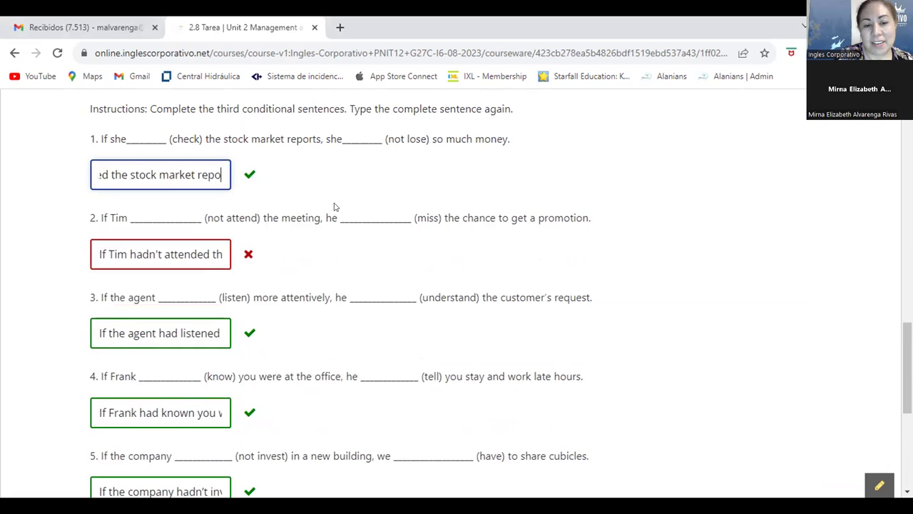
pyautogui.press('Right')
pyautogui.press('Right')
pyautogui.press('Right')
pyautogui.press('Right')
pyautogui.press('Right')
pyautogui.press('Right')
pyautogui.press('Right')
pyautogui.press('Right')
pyautogui.press('Right')
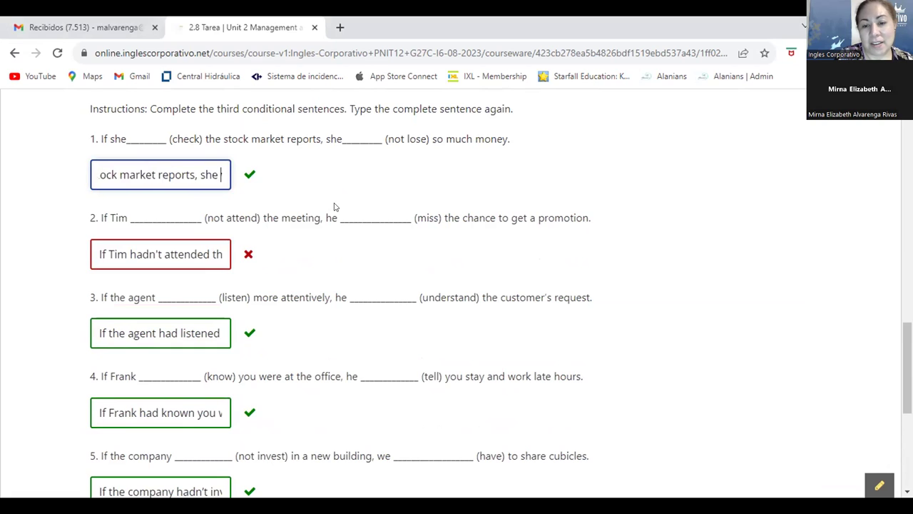
pyautogui.press('Right')
pyautogui.press('Right')
pyautogui.press('Right')
pyautogui.press('Right')
pyautogui.press('Right')
pyautogui.press('Right')
pyautogui.press('Right')
pyautogui.press('Right')
pyautogui.press('Right')
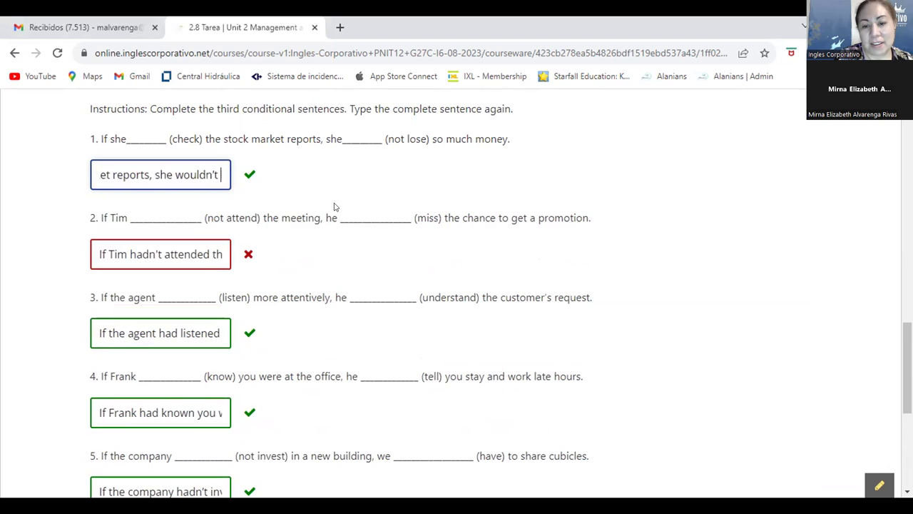
pyautogui.press('Right')
pyautogui.press('Right')
pyautogui.press('Right')
pyautogui.press('Right')
pyautogui.press('Right')
pyautogui.press('Right')
pyautogui.press('Right')
pyautogui.press('Right')
pyautogui.press('Right')
pyautogui.press('Right')
pyautogui.press('Right')
pyautogui.press('Right')
pyautogui.press('Right')
pyautogui.press('Right')
pyautogui.press('Right')
pyautogui.press('Right')
pyautogui.press('Right')
pyautogui.press('Right')
pyautogui.press('Right')
pyautogui.press('Right')
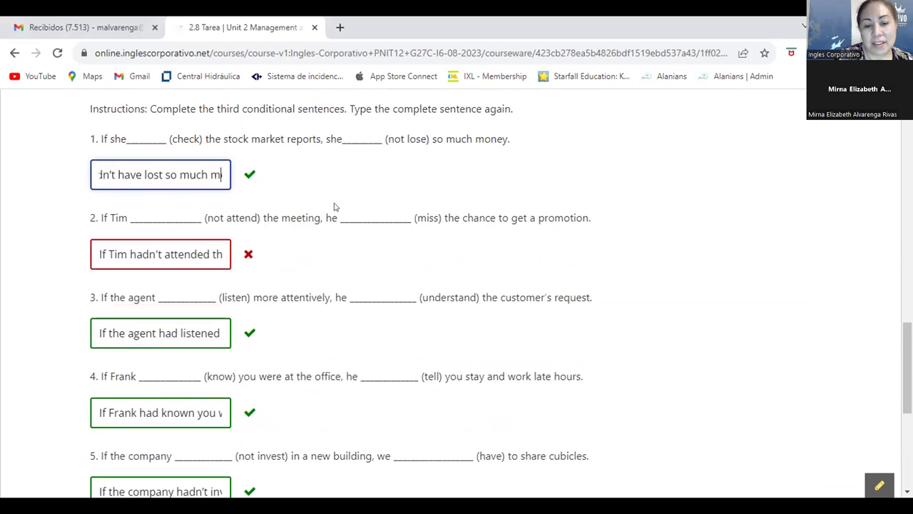
pyautogui.press('Right')
pyautogui.press('Right')
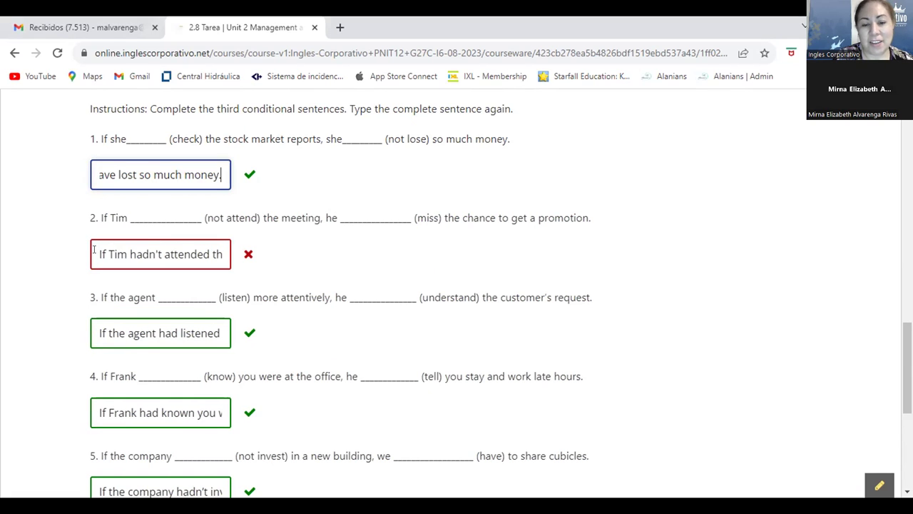
# Step: Replace answer 2 with the copied sentence starting "If Tim hadn’t attended" and ending "to get a promotion.", and resubmit the exercise
pyautogui.moveTo(93, 249); pyautogui.dragTo(253, 249)
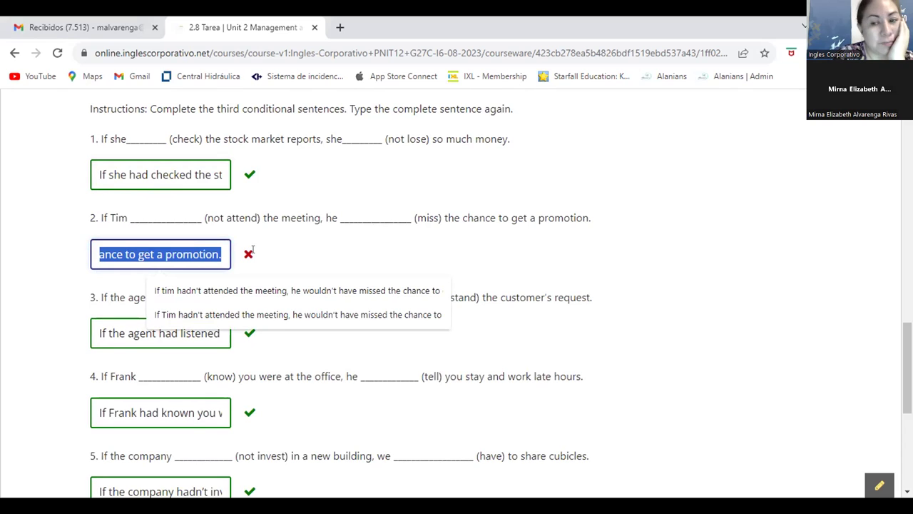
pyautogui.press('BackSpace')
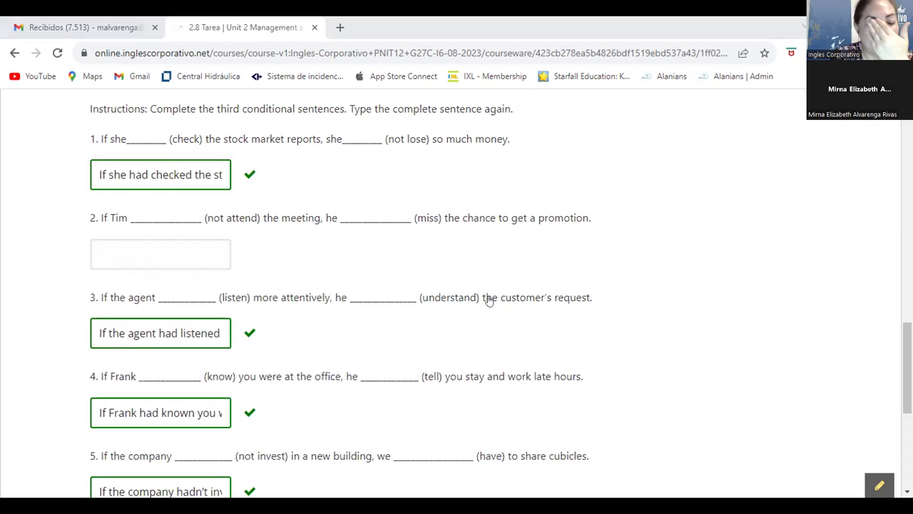
pyautogui.click(210, 249)
pyautogui.hotkey('ctrl', 'v')
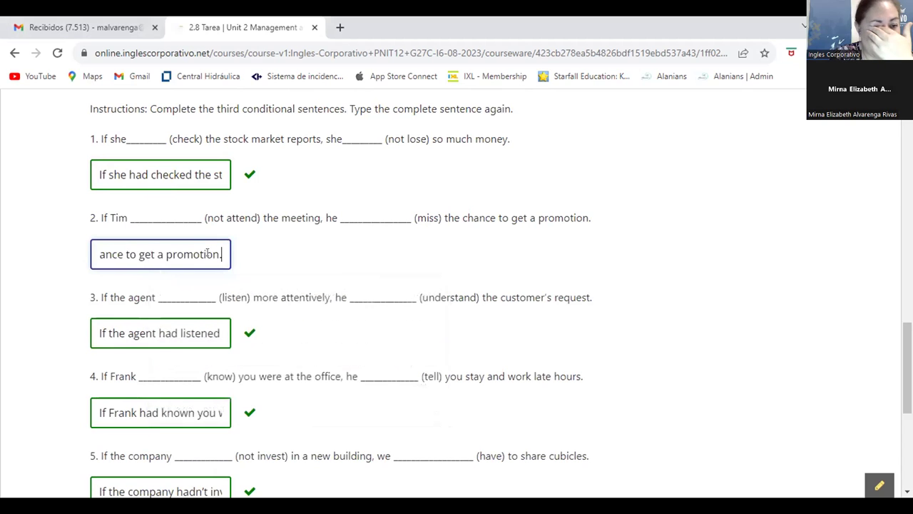
pyautogui.scroll(-3, 234, 274)
pyautogui.click(132, 328)
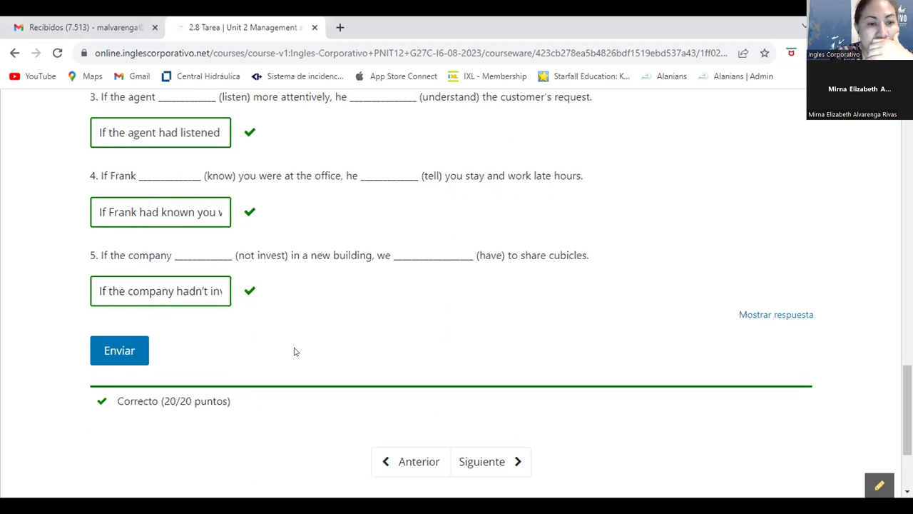
pyautogui.scroll(2, 370, 261)
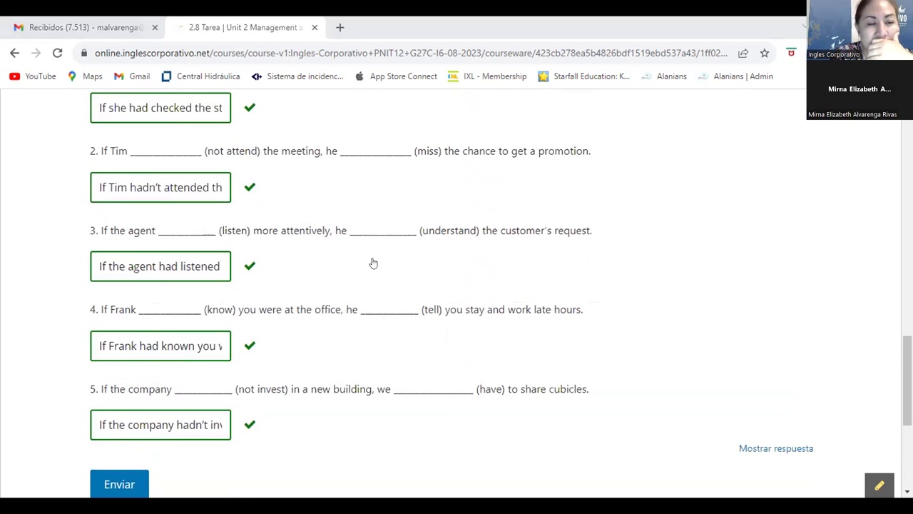